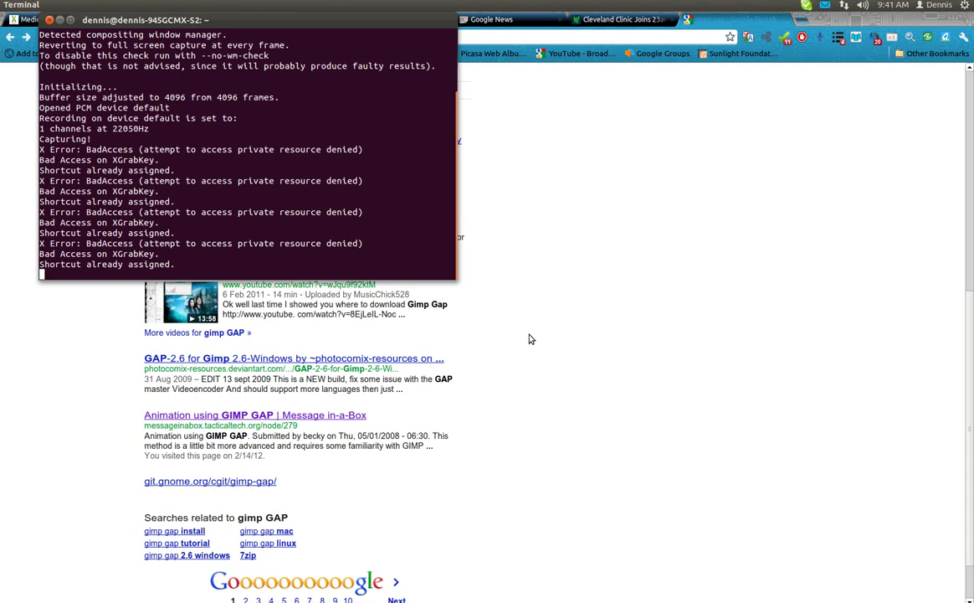
Step: Launch GIMP by entering gimp in a new terminal window
{"action": "key", "text": "ctrl+alt+t"}
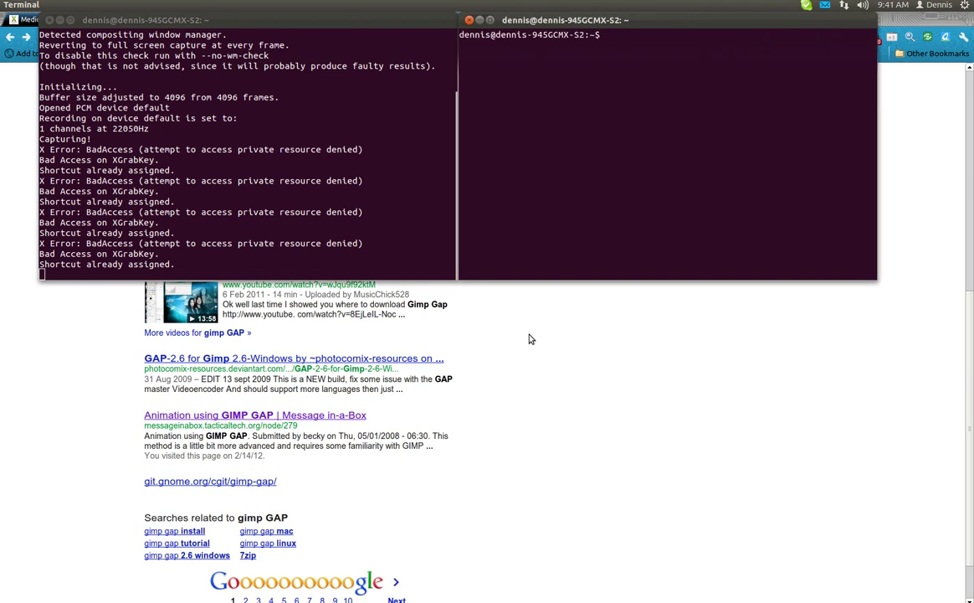
{"action": "type", "text": "gimp"}
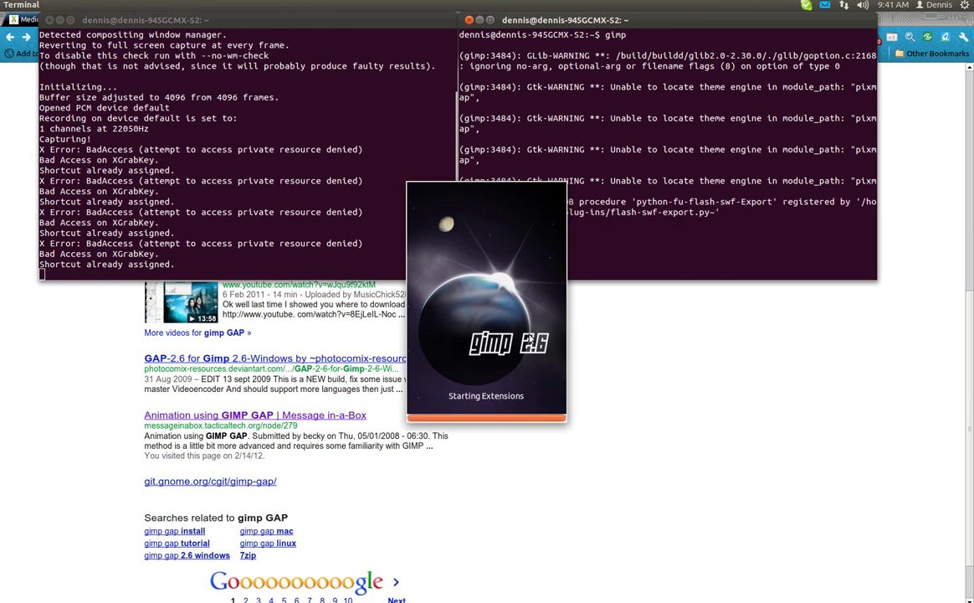
{"action": "left_click", "coordinate": [586, 447]}
{"action": "scroll", "coordinate": [586, 446], "scroll_direction": "up", "scroll_amount": 3}
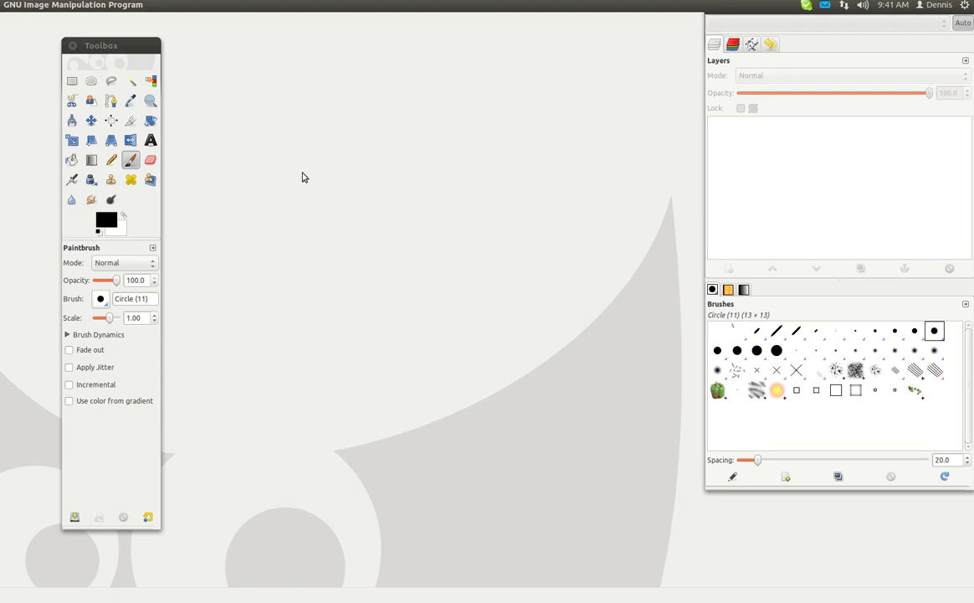
Step: Create a new 640×400 image with a white Background layer
{"action": "key", "text": "alt+f"}
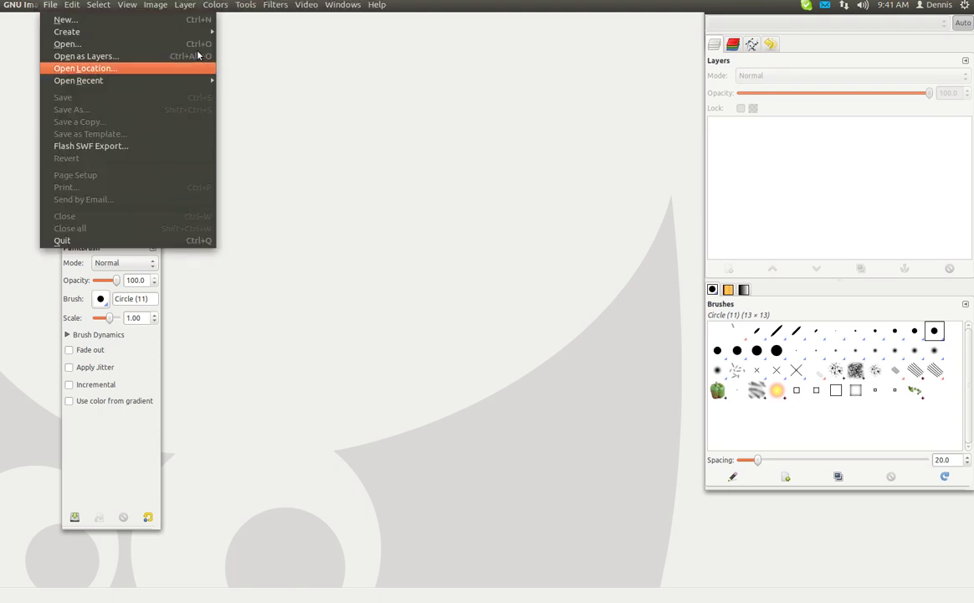
{"action": "left_click", "coordinate": [176, 20]}
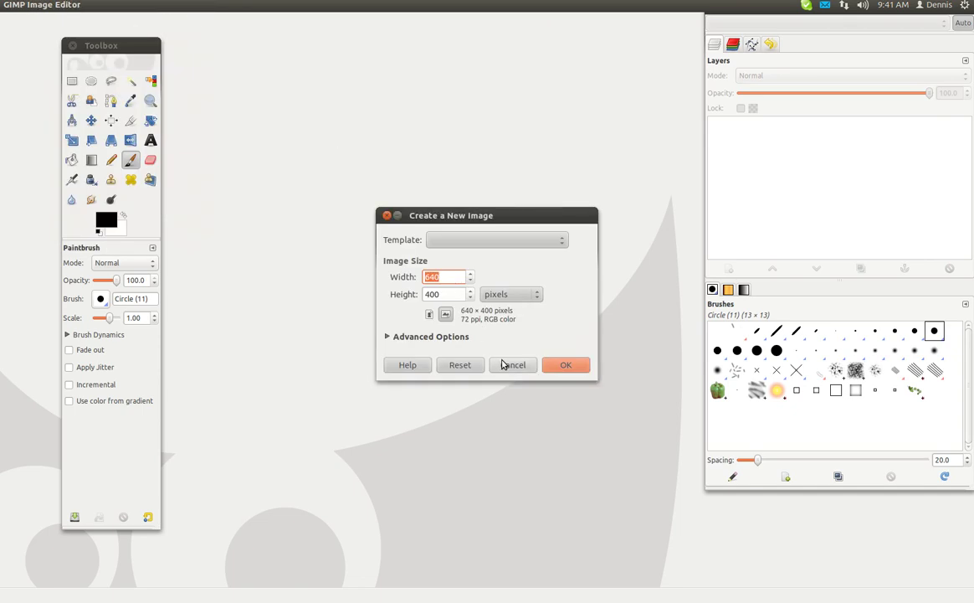
{"action": "left_click", "coordinate": [563, 365]}
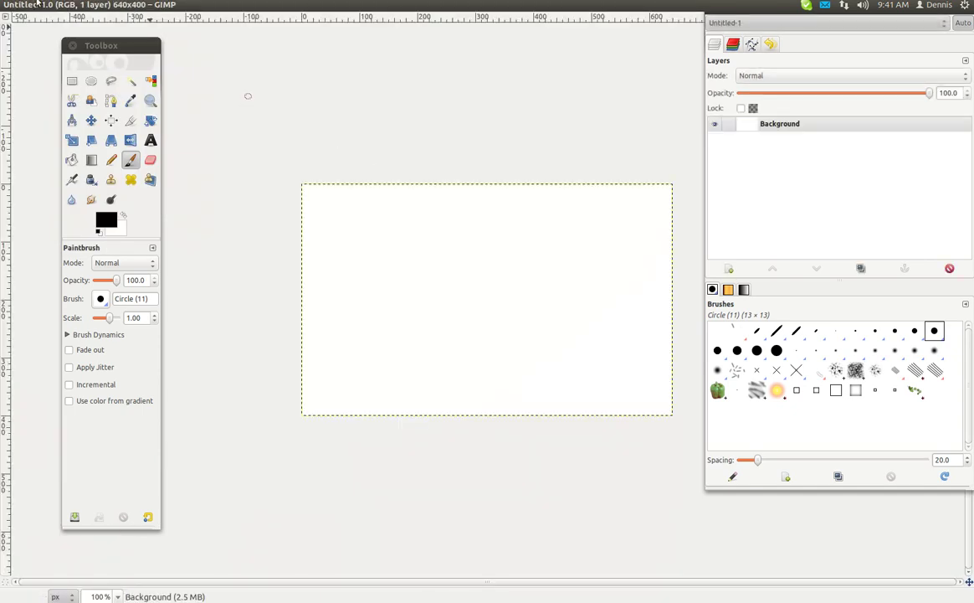
{"action": "left_click", "coordinate": [51, 7]}
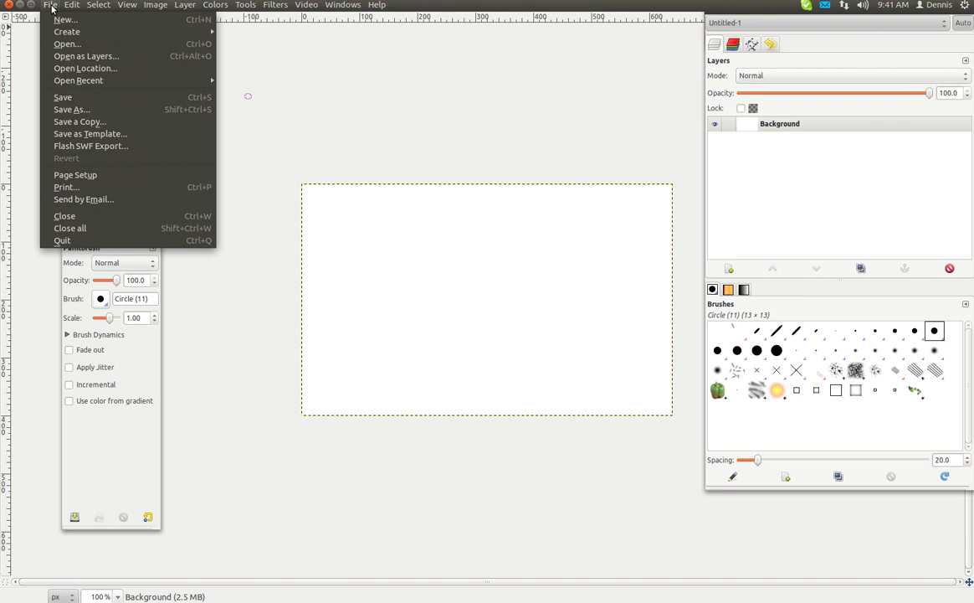
Step: In Open as Layers, browse from home to websites > werecommend.info > media > Hideaway_Samui_Apr10 > acc-thumbs
{"action": "left_click", "coordinate": [67, 44]}
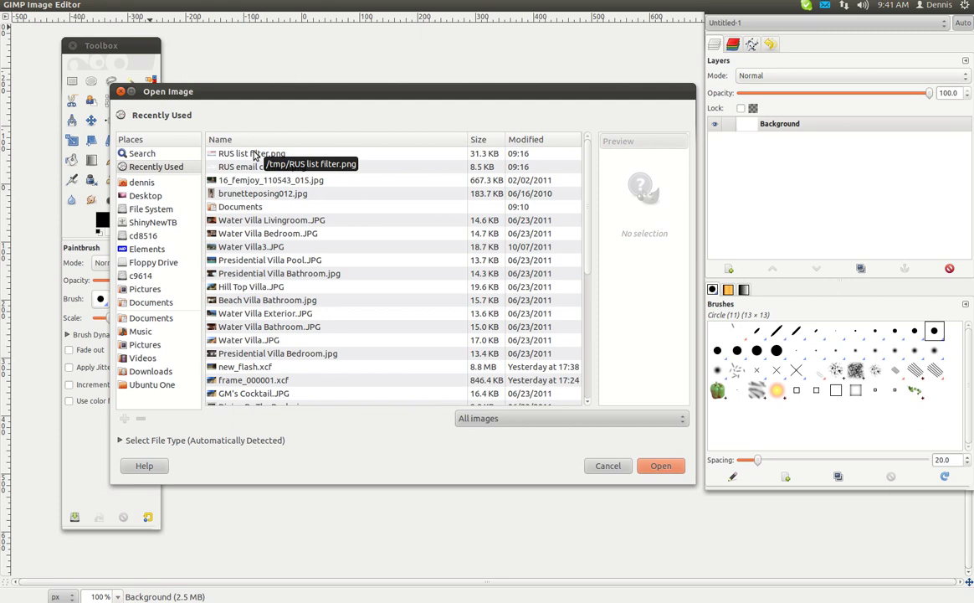
{"action": "left_click", "coordinate": [141, 184]}
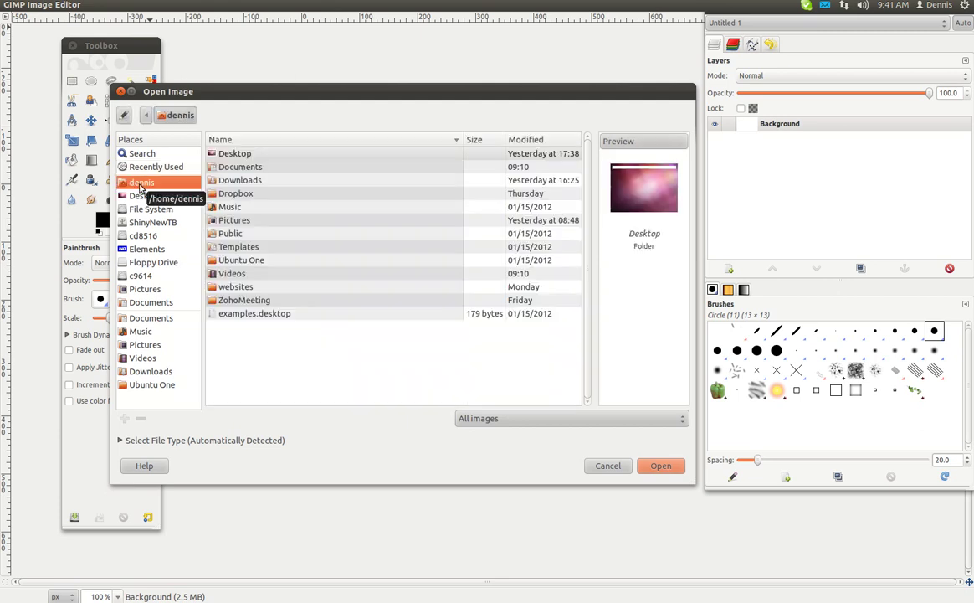
{"action": "double_click", "coordinate": [243, 287]}
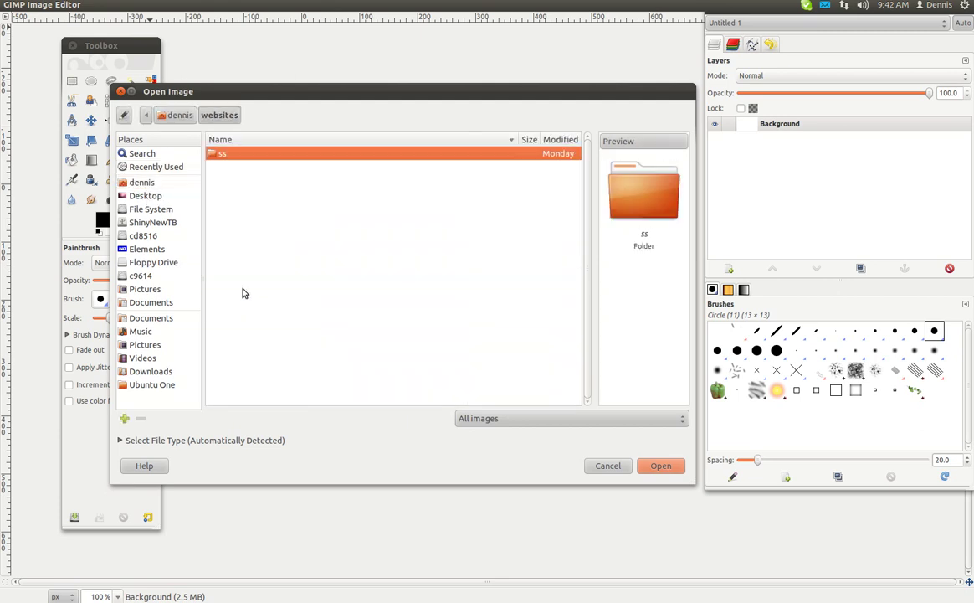
{"action": "double_click", "coordinate": [262, 167]}
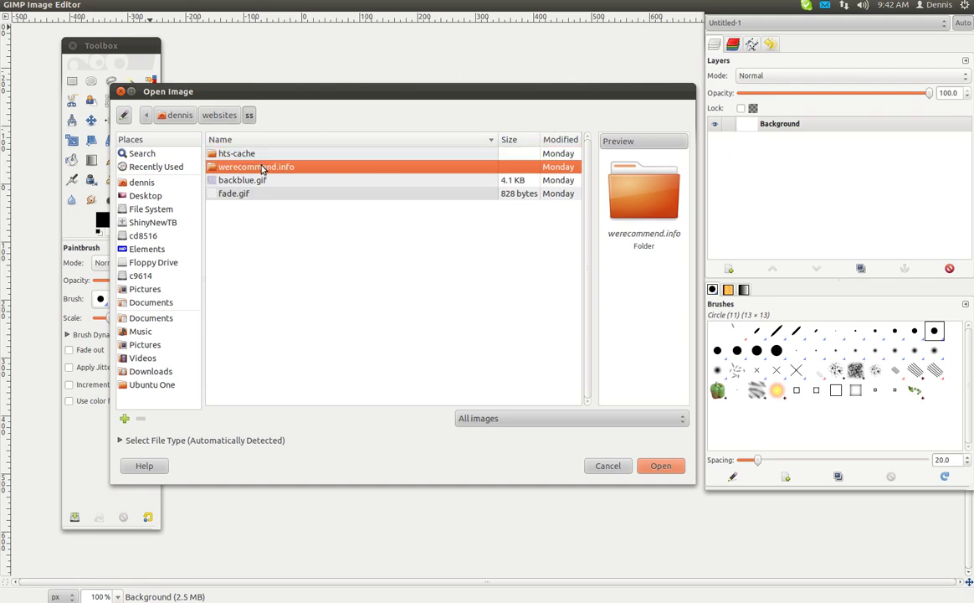
{"action": "double_click", "coordinate": [251, 157]}
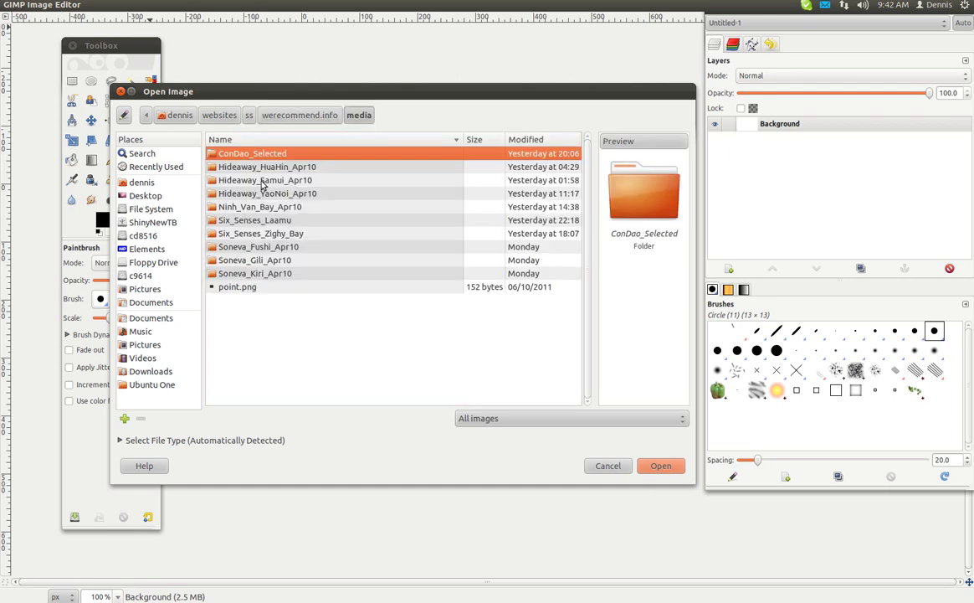
{"action": "double_click", "coordinate": [262, 182]}
{"action": "double_click", "coordinate": [257, 182]}
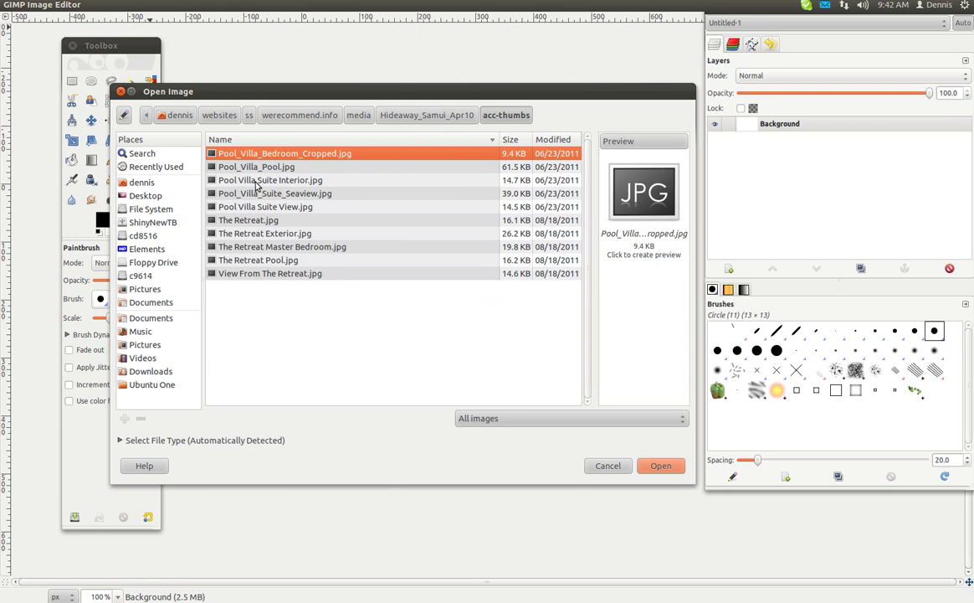
Step: Select the six Pool Villa and Retreat JPGs and load them as layers
{"action": "left_click", "coordinate": [272, 181], "text": "ctrl"}
{"action": "left_click", "coordinate": [276, 207], "text": "ctrl"}
{"action": "left_click", "coordinate": [282, 220], "text": "ctrl"}
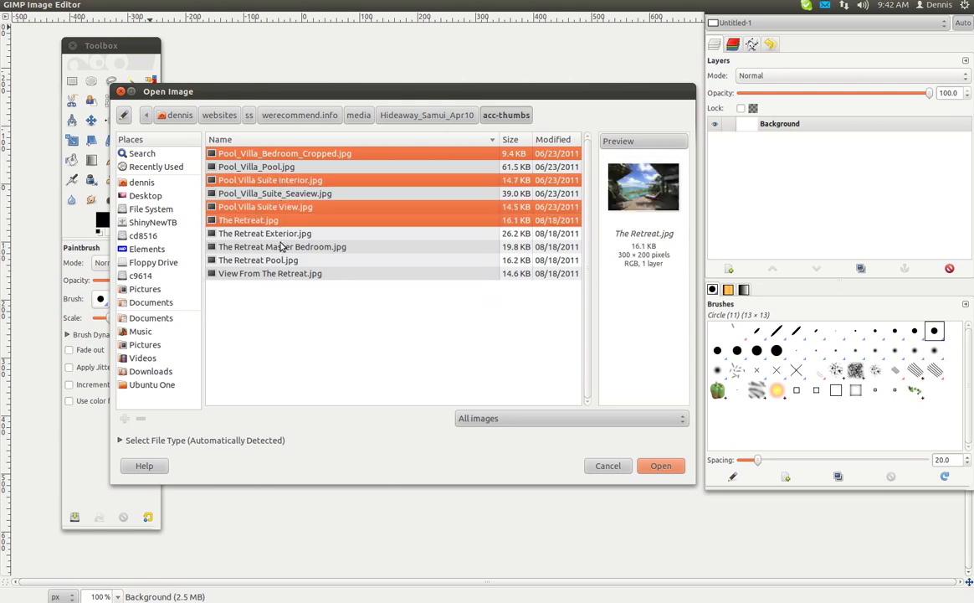
{"action": "left_click", "coordinate": [280, 247], "text": "ctrl"}
{"action": "left_click", "coordinate": [278, 274], "text": "ctrl"}
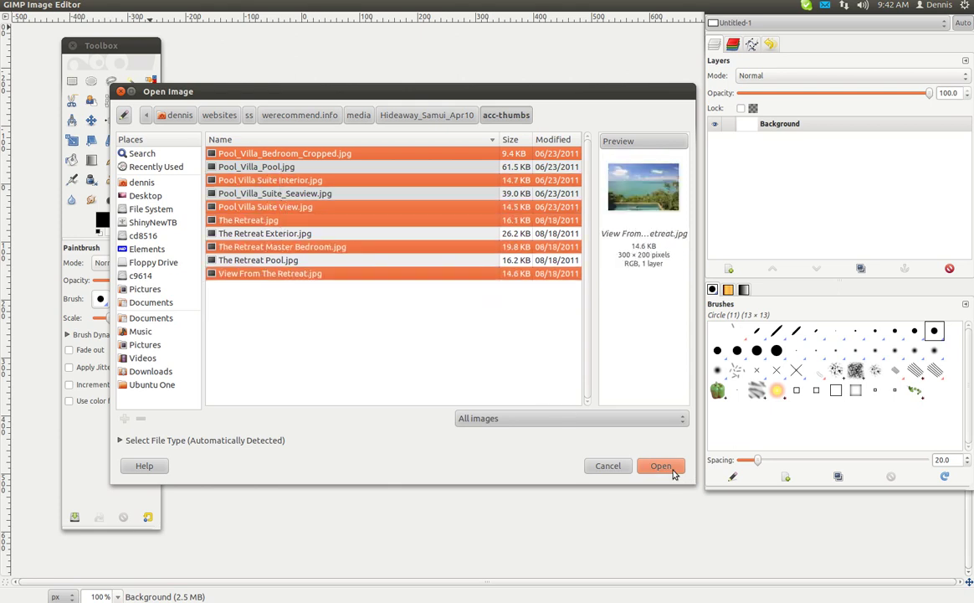
{"action": "left_click", "coordinate": [666, 465]}
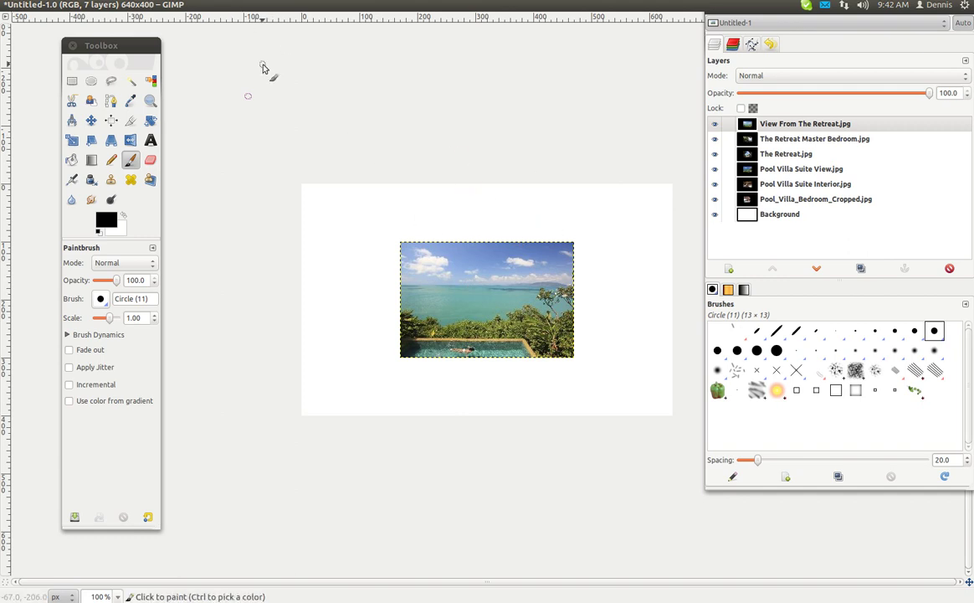
Step: Open the Filters menu now that the six photo layers are stacked
{"action": "left_click", "coordinate": [245, 4]}
Step: Run Animation > Blend with 5 intermediate frames, max blur radius 2 and looping on
{"action": "mouse_move", "coordinate": [274, 7]}
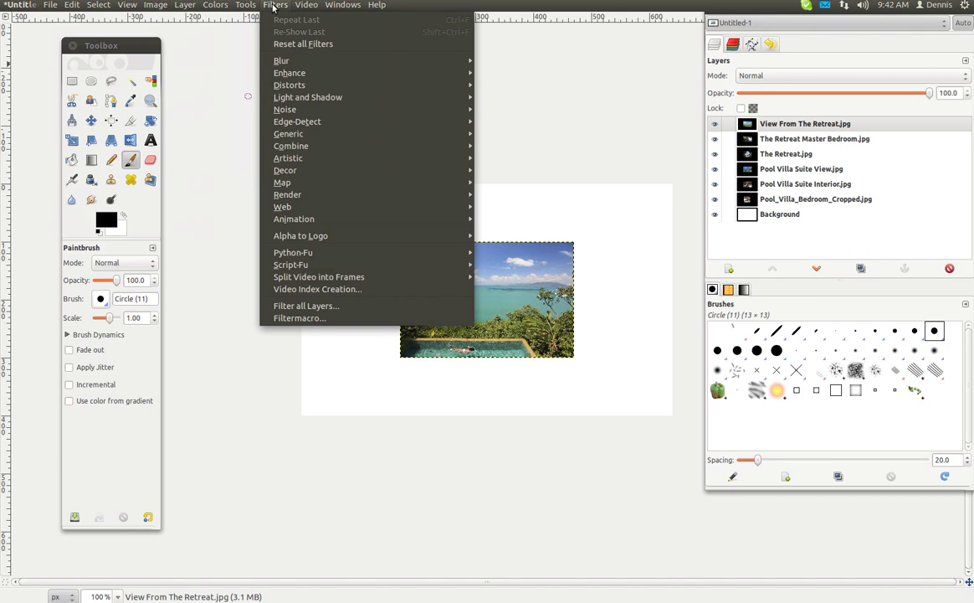
{"action": "mouse_move", "coordinate": [306, 221]}
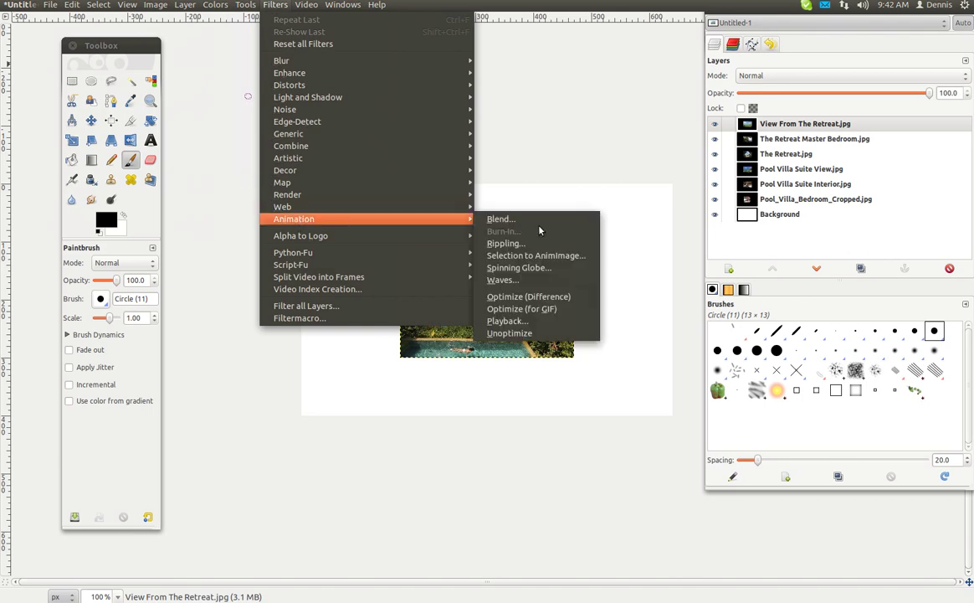
{"action": "left_click", "coordinate": [509, 220]}
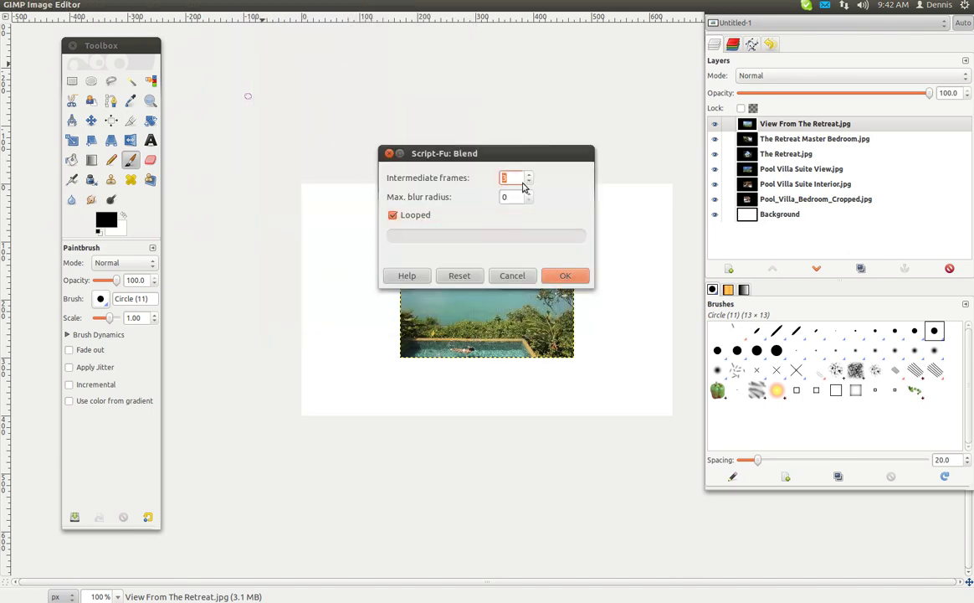
{"action": "type", "text": "5"}
{"action": "left_click", "coordinate": [527, 194]}
{"action": "left_click", "coordinate": [527, 194]}
{"action": "left_click", "coordinate": [557, 274]}
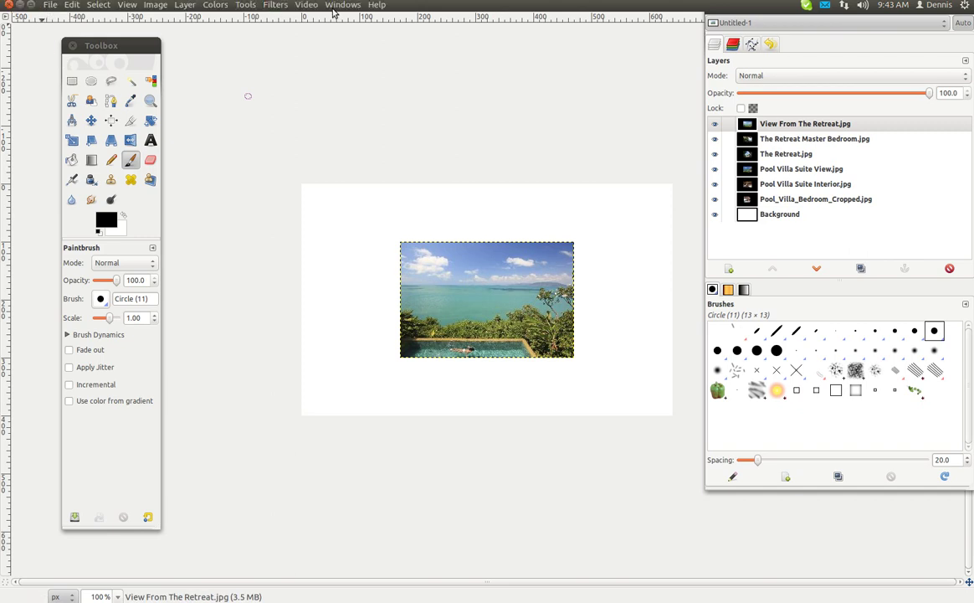
Step: Raise the Untitled-14.0 animation image and move its window higher on screen
{"action": "left_click", "coordinate": [336, 5]}
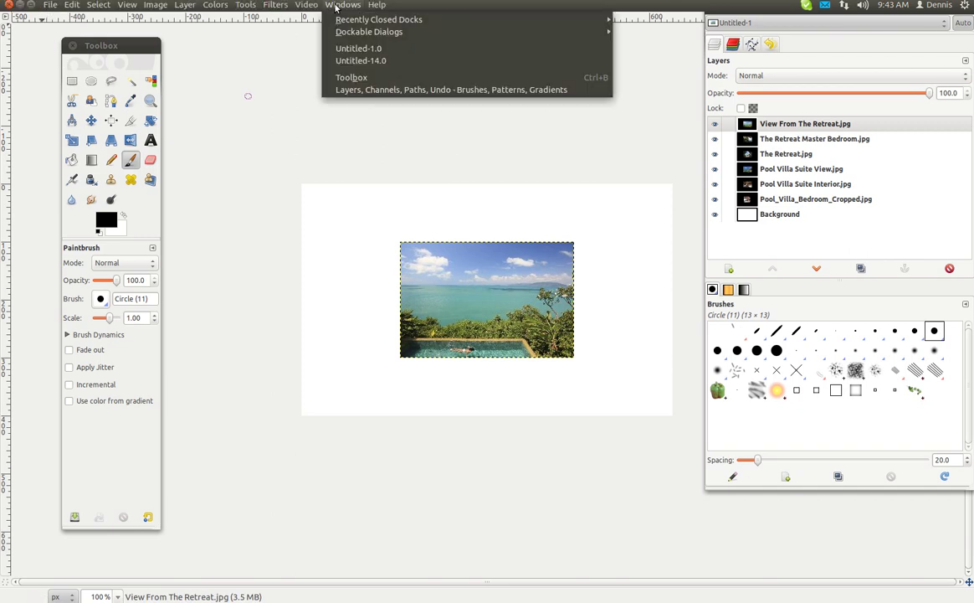
{"action": "left_click", "coordinate": [389, 64]}
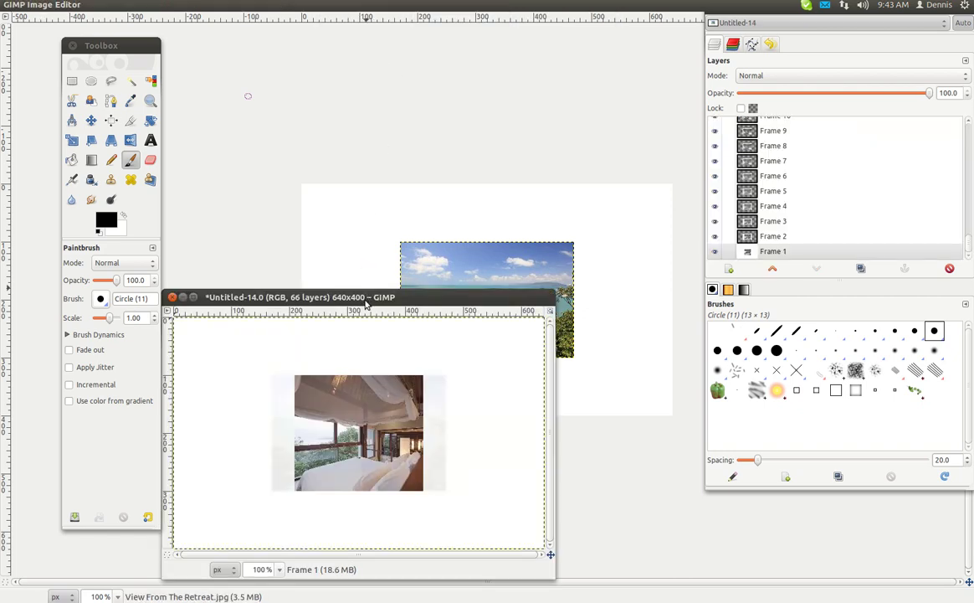
{"action": "left_click_drag", "start_coordinate": [374, 285], "coordinate": [441, 74]}
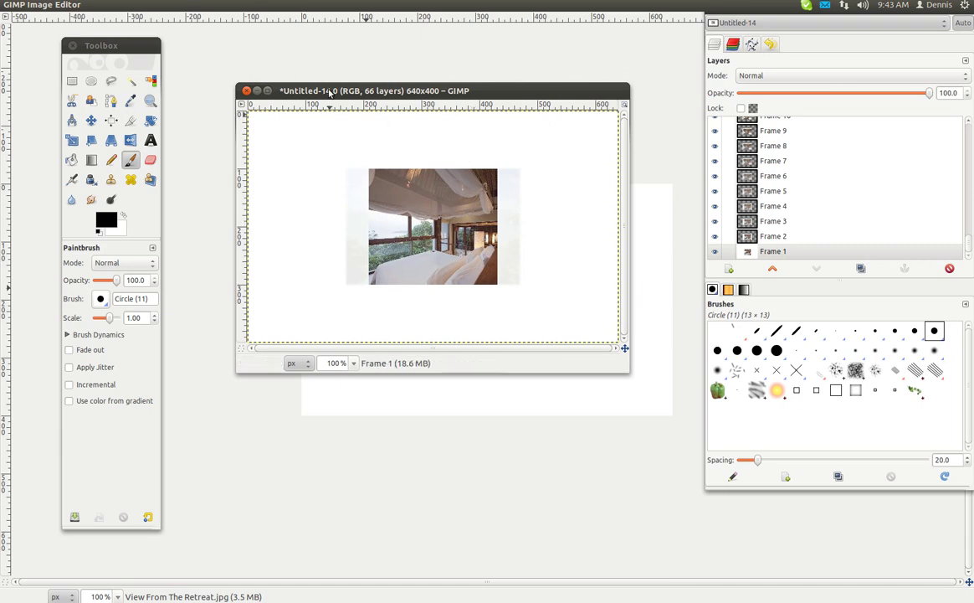
{"action": "left_click_drag", "start_coordinate": [351, 100], "coordinate": [358, 162]}
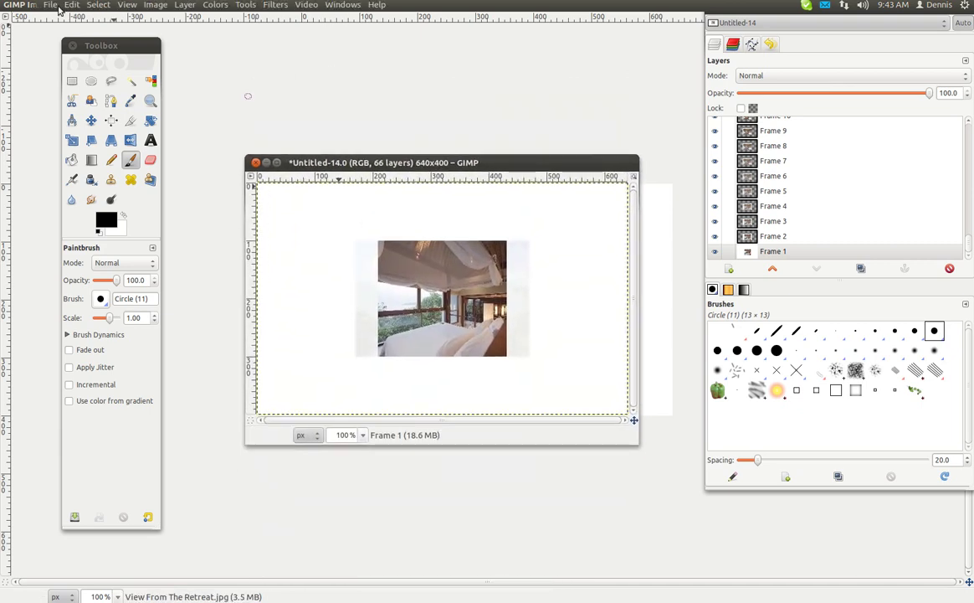
Step: Export layers as a Flash SWF animation at framerate 1, with XHTML page and browser preview
{"action": "left_click", "coordinate": [52, 7]}
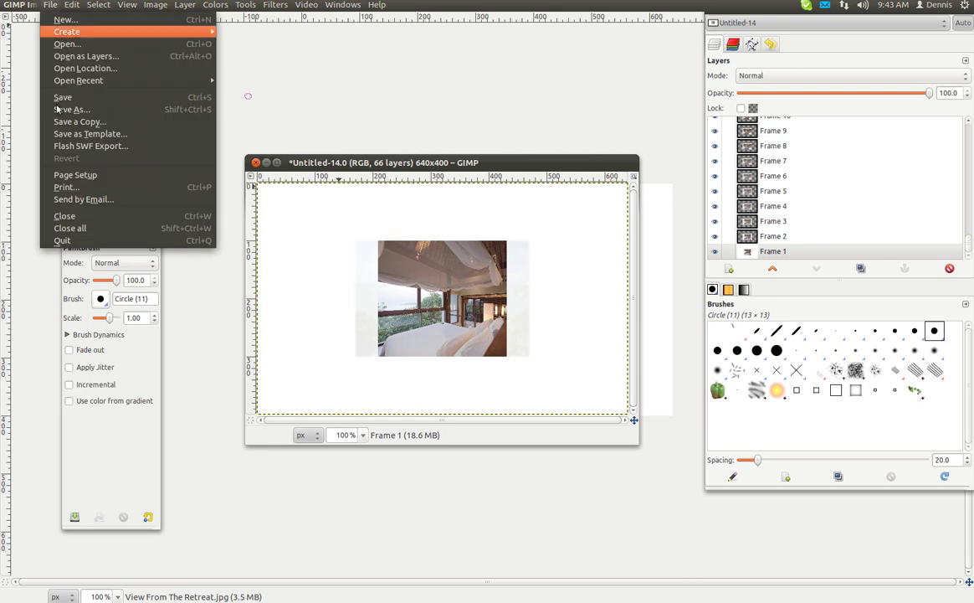
{"action": "left_click", "coordinate": [125, 147]}
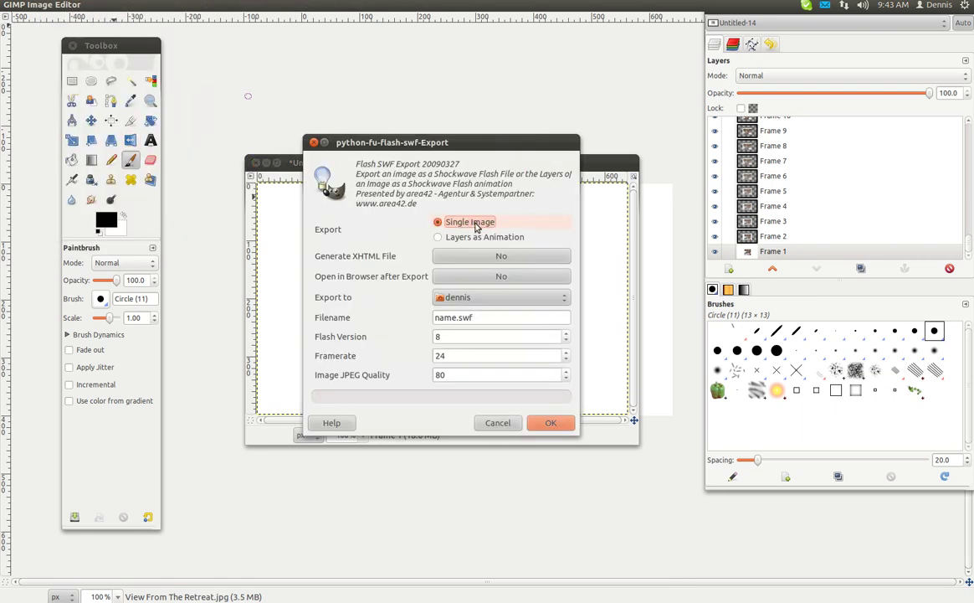
{"action": "left_click", "coordinate": [457, 238]}
{"action": "left_click", "coordinate": [455, 257]}
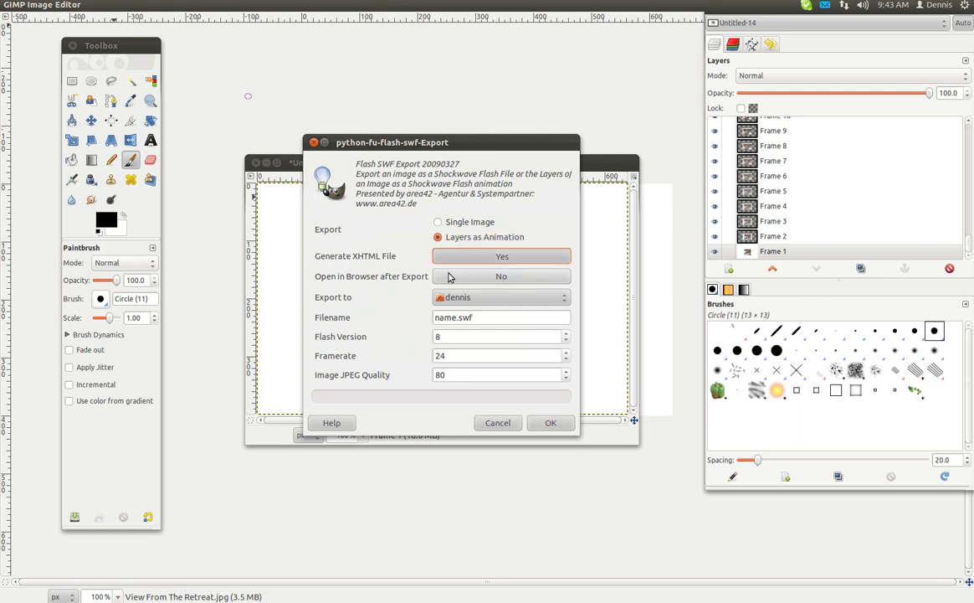
{"action": "left_click", "coordinate": [494, 276]}
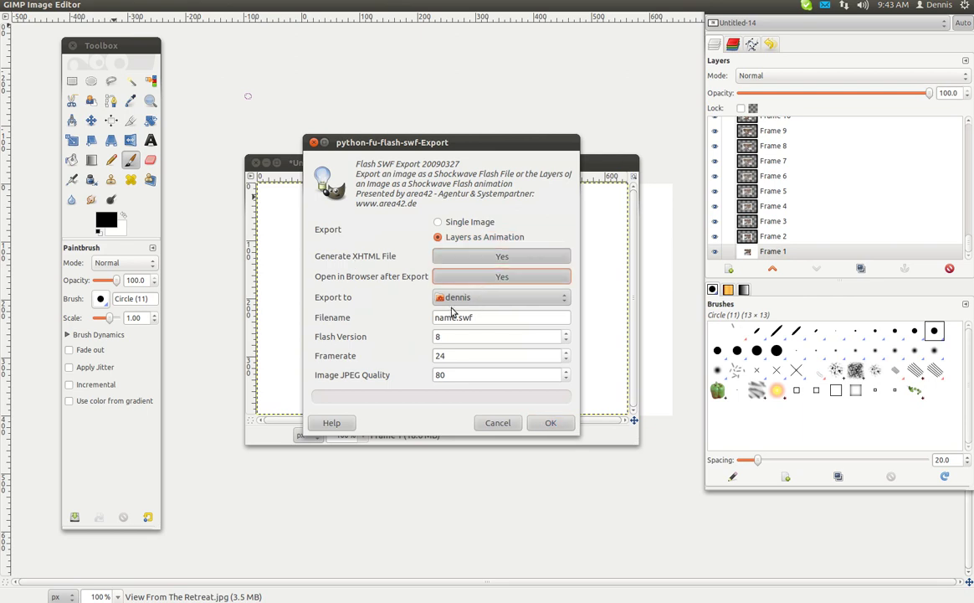
{"action": "left_click", "coordinate": [461, 355]}
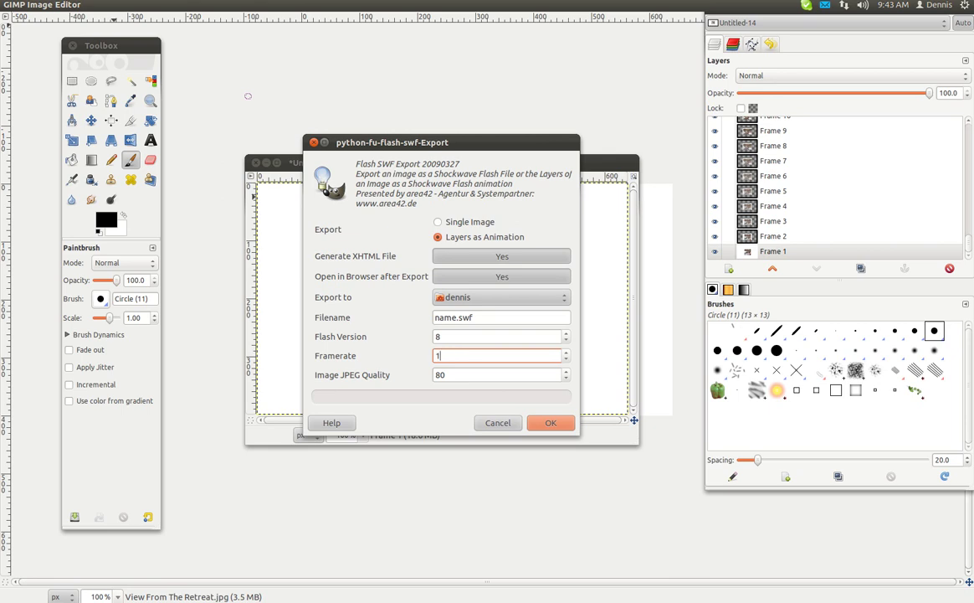
{"action": "left_click", "coordinate": [552, 424]}
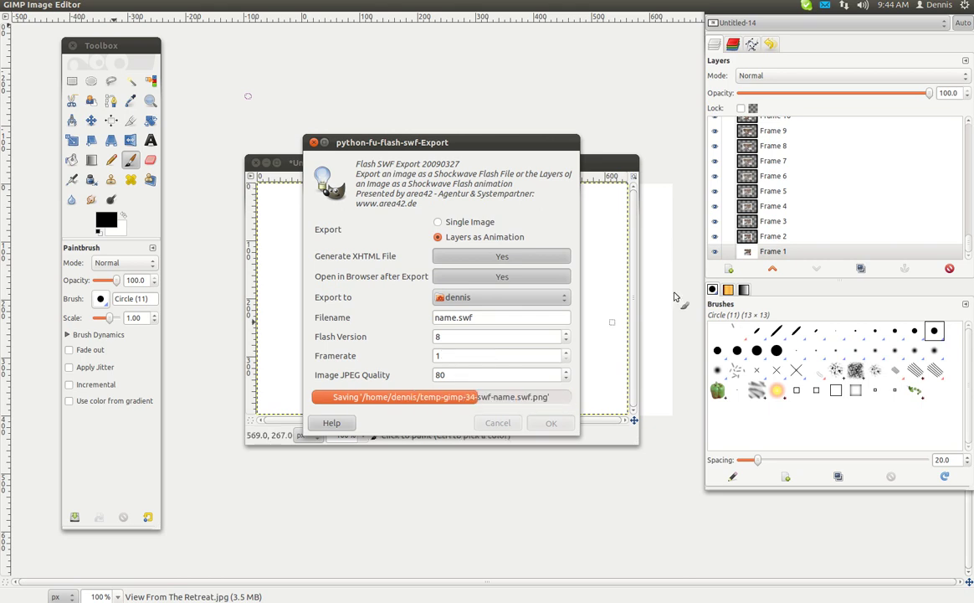
{"action": "scroll", "coordinate": [884, 208], "scroll_direction": "up", "scroll_amount": 5}
{"action": "scroll", "coordinate": [884, 208], "scroll_direction": "up", "scroll_amount": 8}
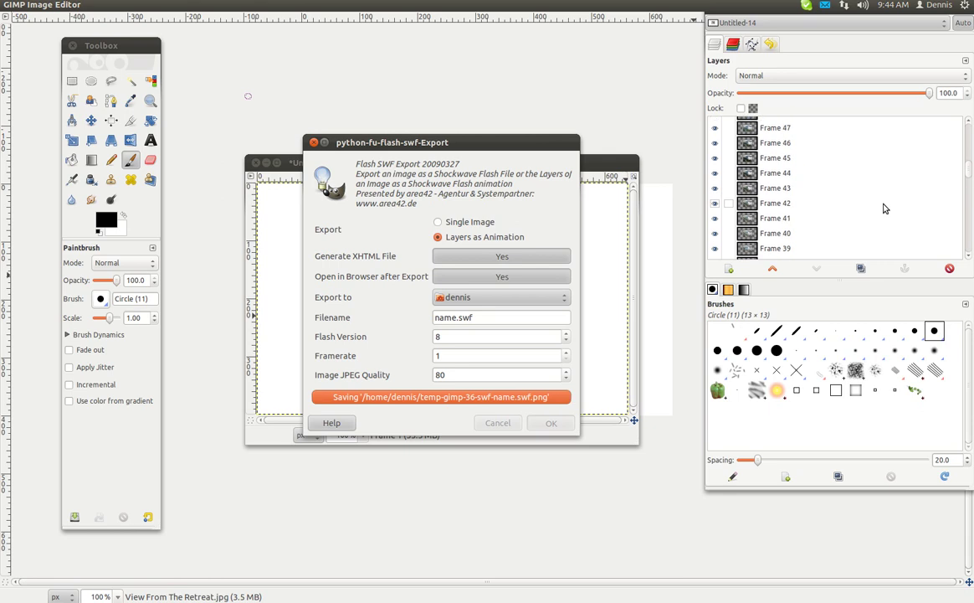